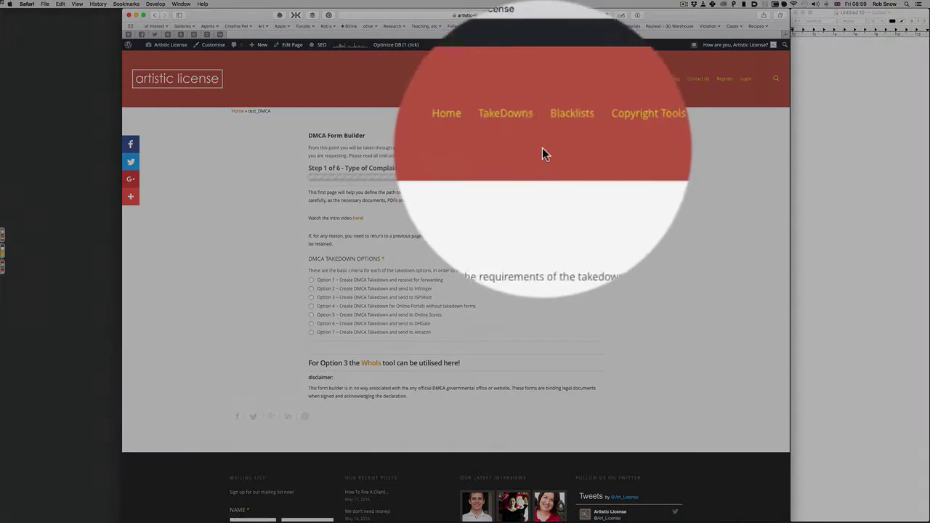
- Open the TakeDowns list and bring up Facebook's Step by Step Guide in a new tab
mouse_move(527, 79)
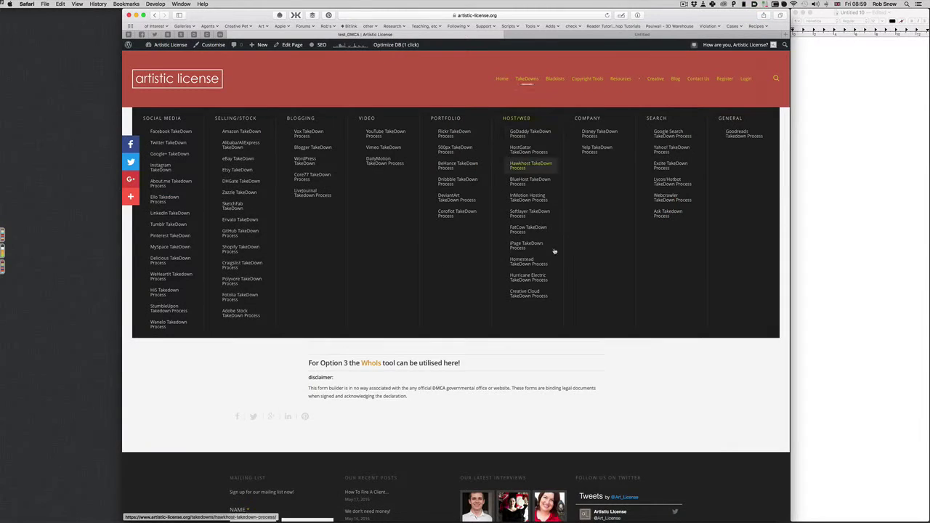
click(538, 262)
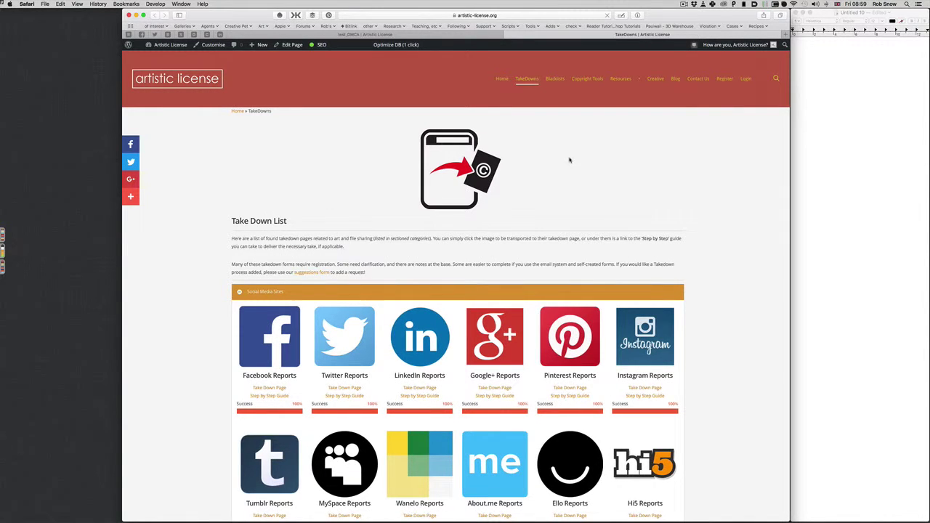
scroll(569, 160, down, 2)
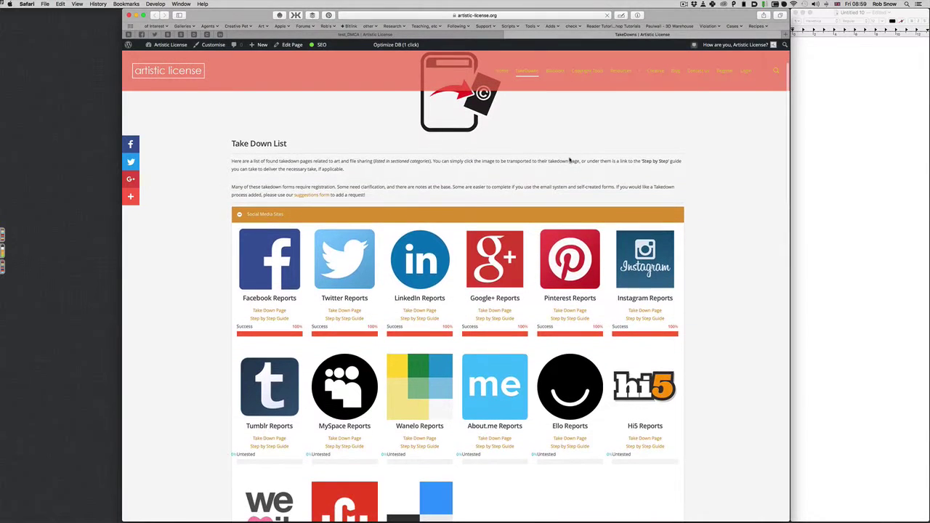
scroll(570, 160, down, 2)
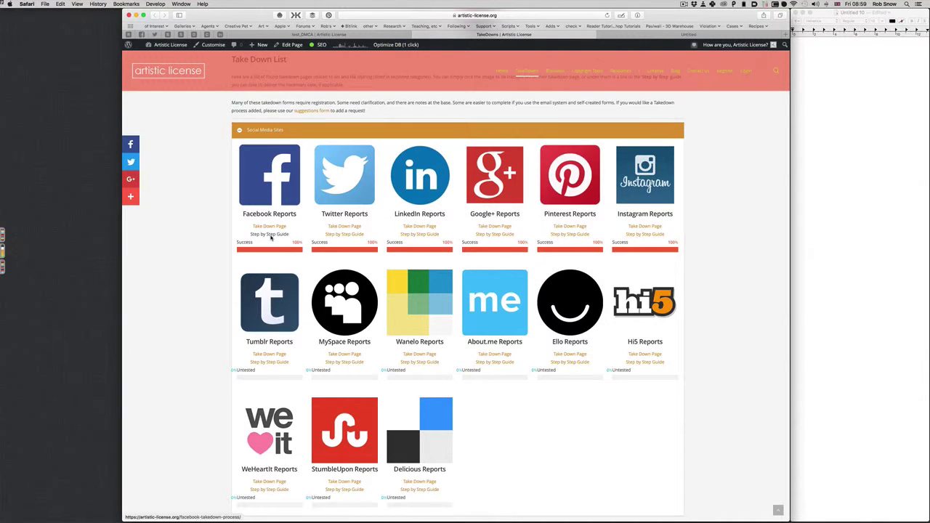
super+click(271, 237)
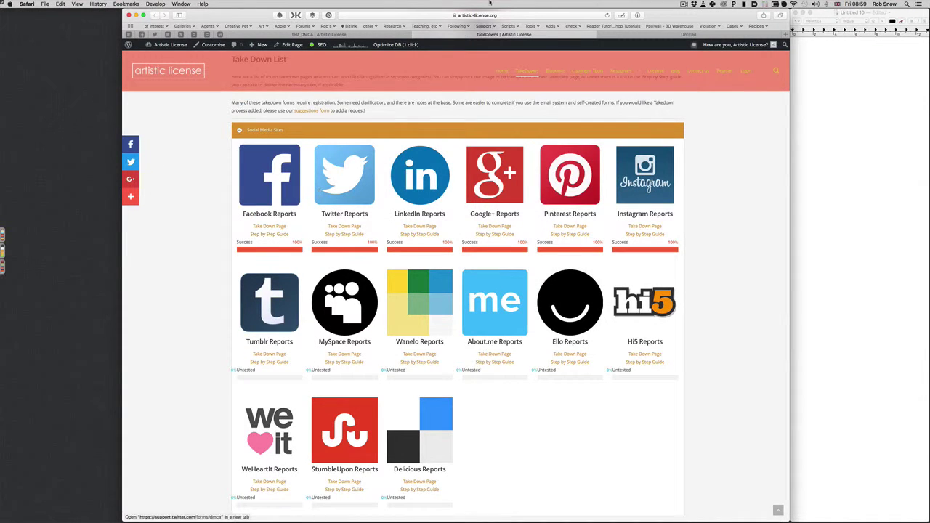
click(624, 37)
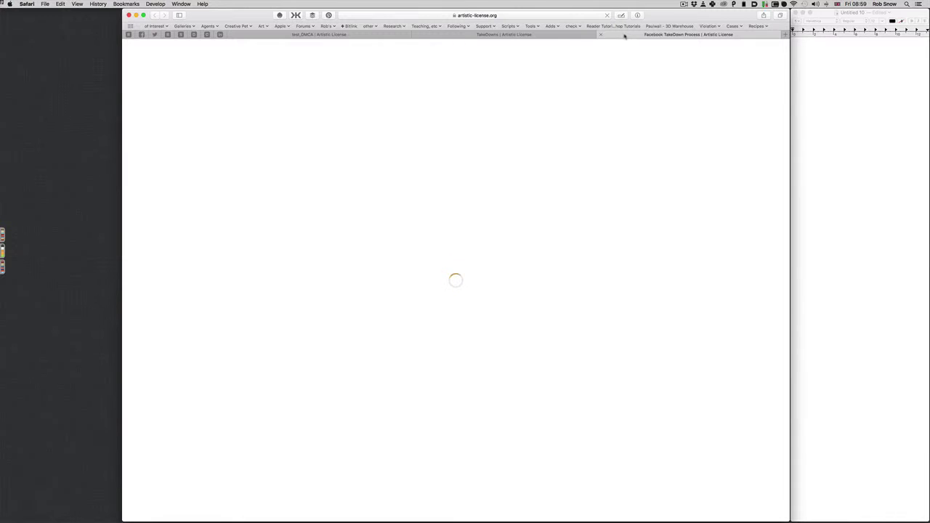
- Scroll through Facebook's Copyright Report Form walkthrough, then close it to return to the Take Down List
scroll(667, 162, down, 3)
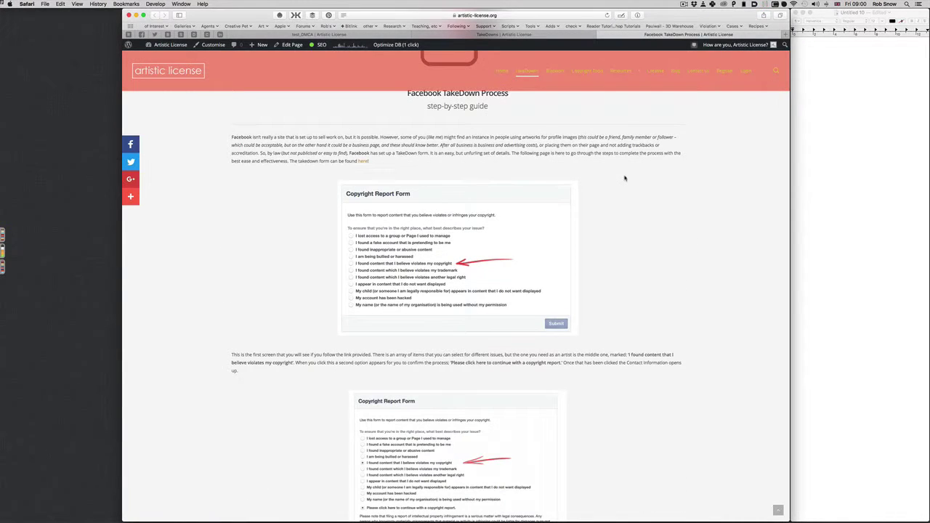
scroll(390, 306, down, 5)
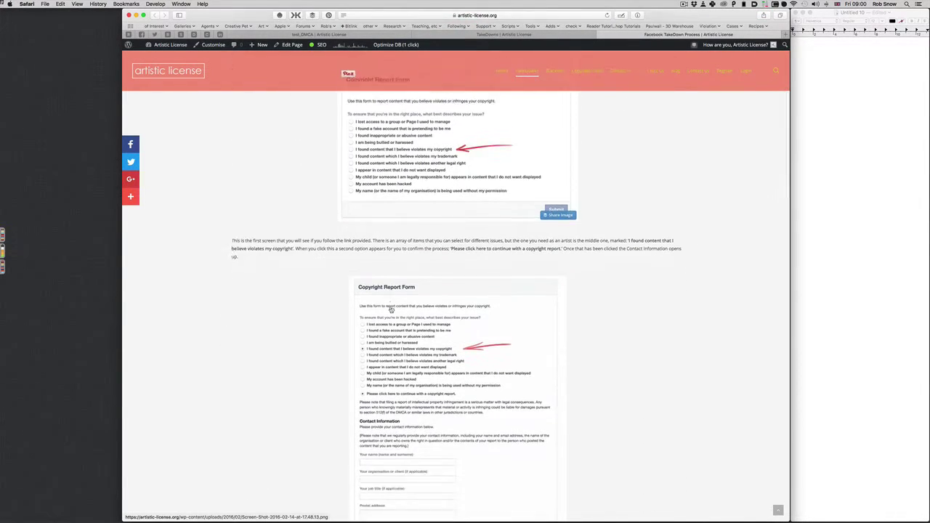
scroll(314, 149, down, 6)
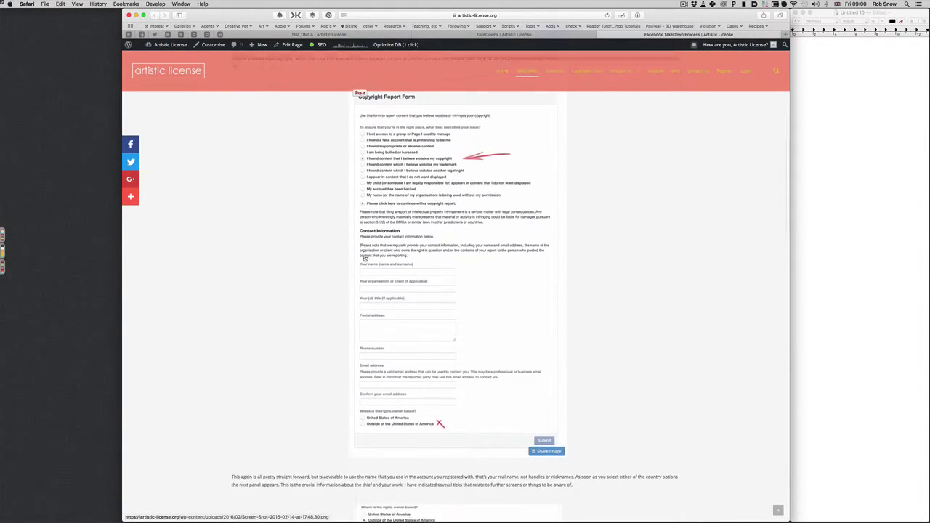
scroll(406, 390, up, 15)
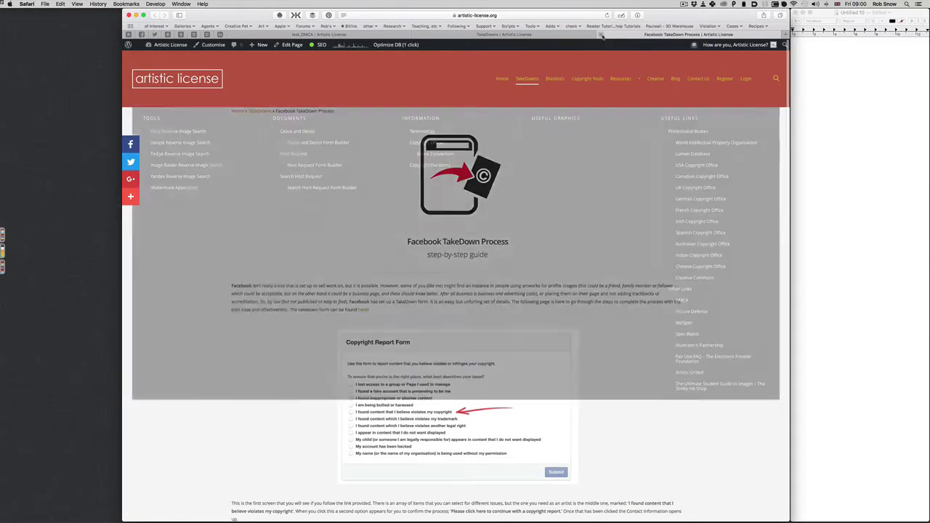
click(601, 35)
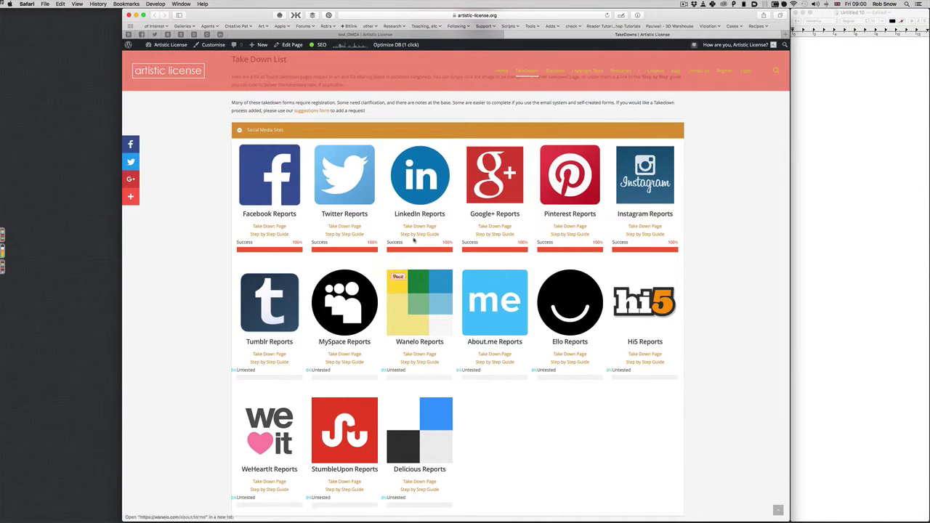
- Expand the Hosting Sites section of the Take Down List
scroll(478, 303, down, 1)
scroll(478, 304, down, 5)
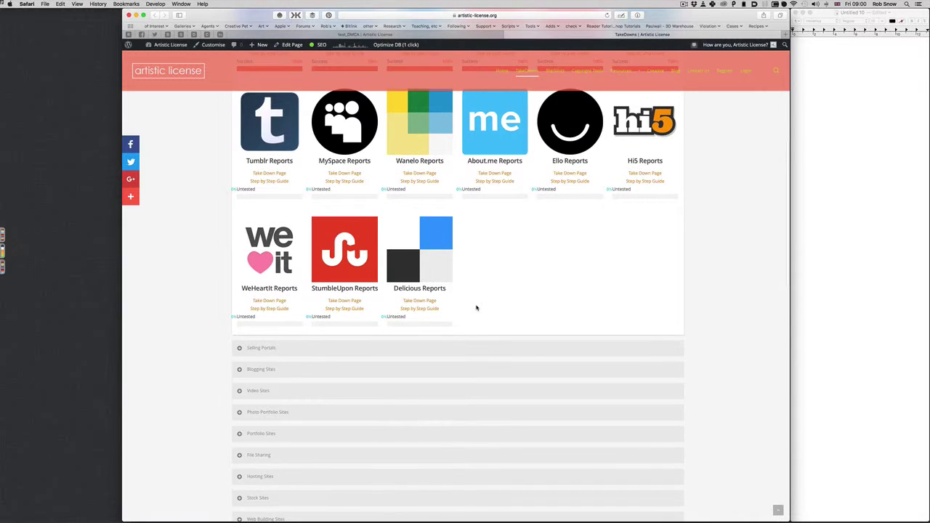
scroll(476, 308, down, 3)
scroll(368, 333, down, 3)
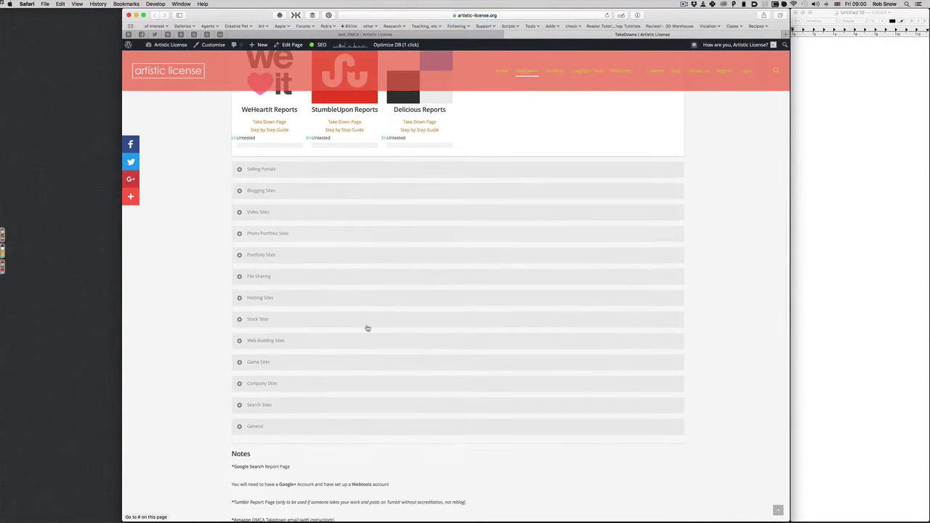
click(365, 301)
- Open Dreamhost's Step by Step Guide from the hosting entries
scroll(486, 316, up, 2)
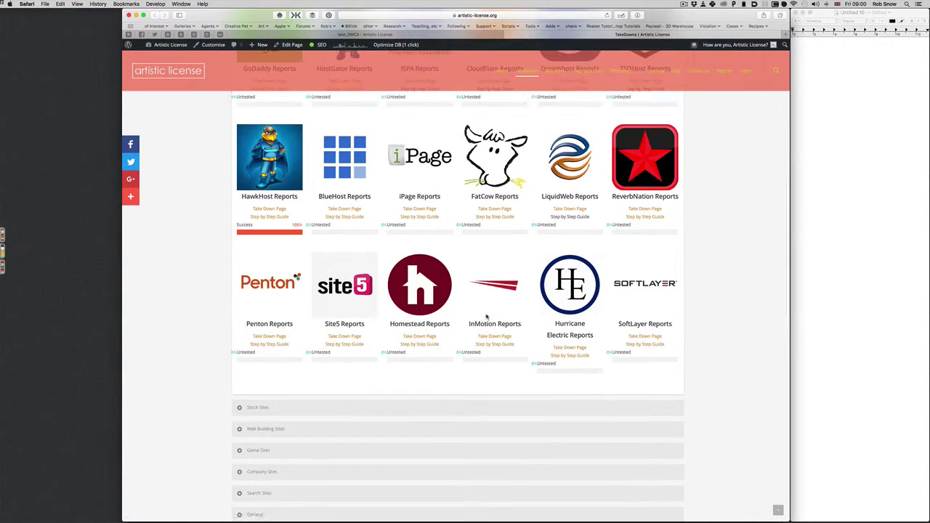
scroll(486, 315, up, 4)
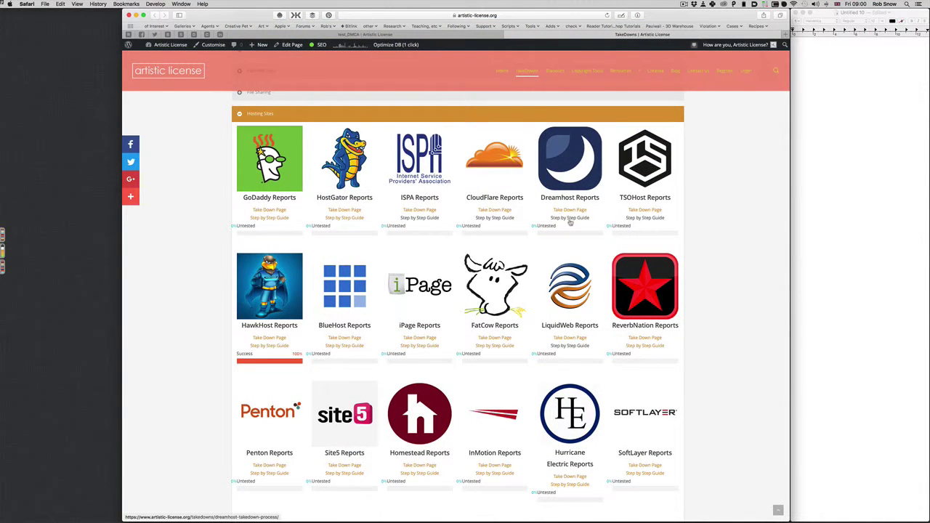
click(570, 221)
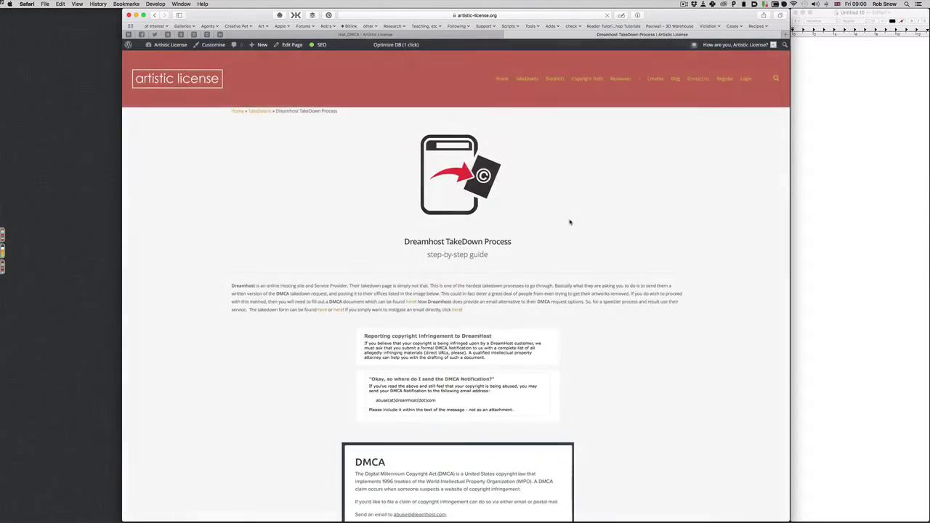
- Skim the Dreamhost TakeDown Process guide, then switch back to the test_DMCA form tab
scroll(570, 223, down, 3)
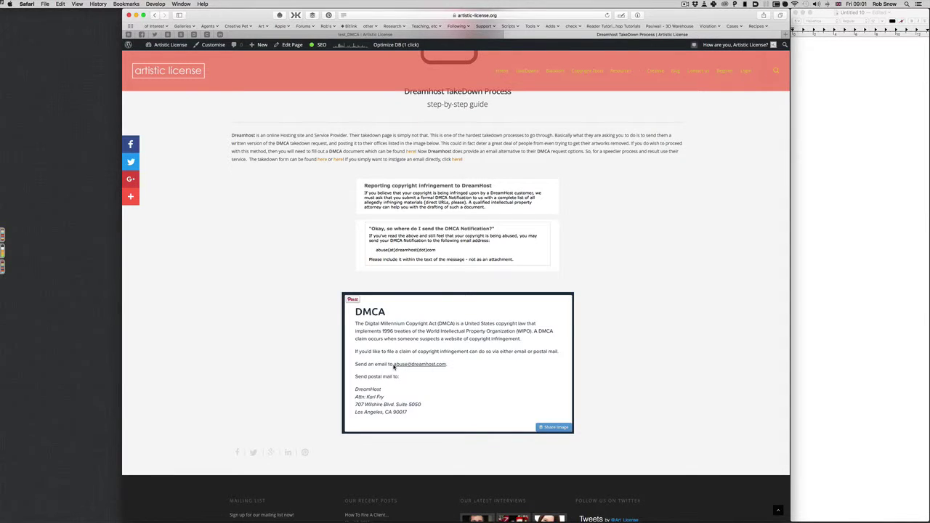
click(407, 35)
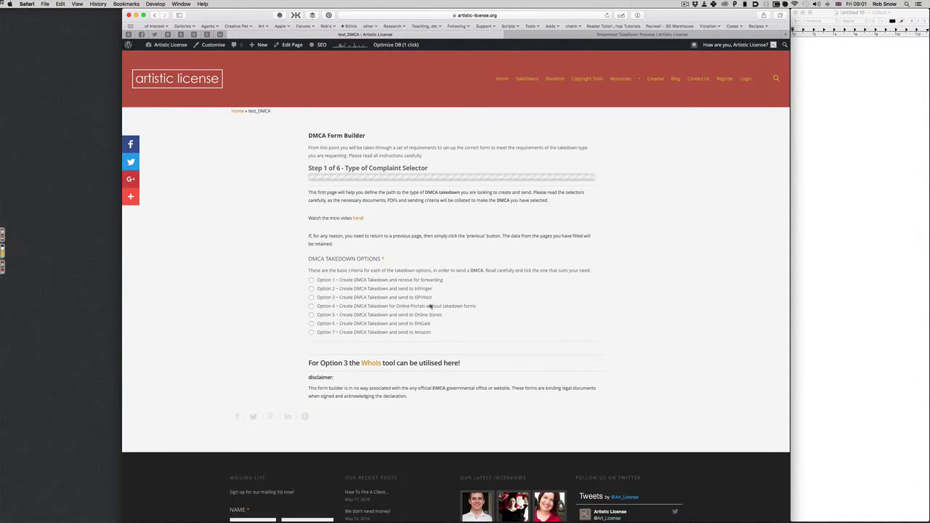
- In the Dreamhost guide's tab, load the TakeDowns list page instead
click(625, 34)
scroll(531, 143, up, 5)
mouse_move(529, 80)
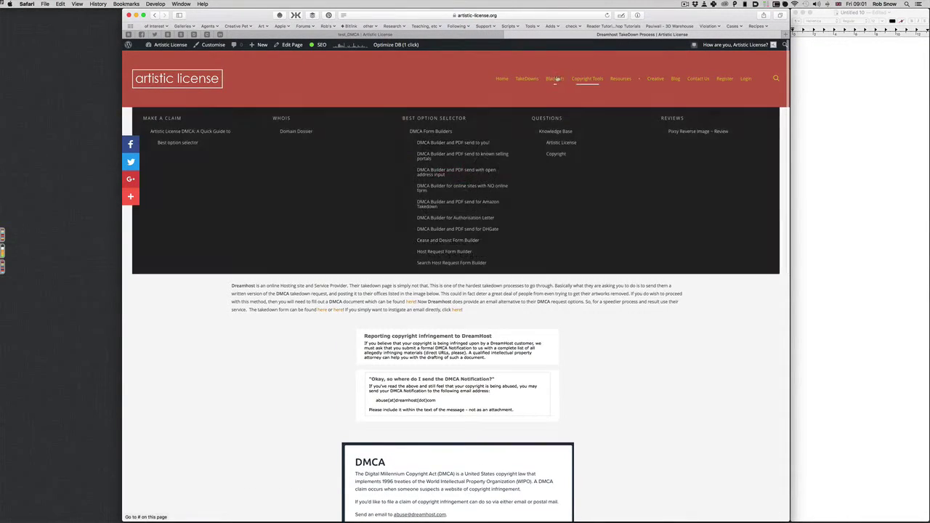
click(532, 81)
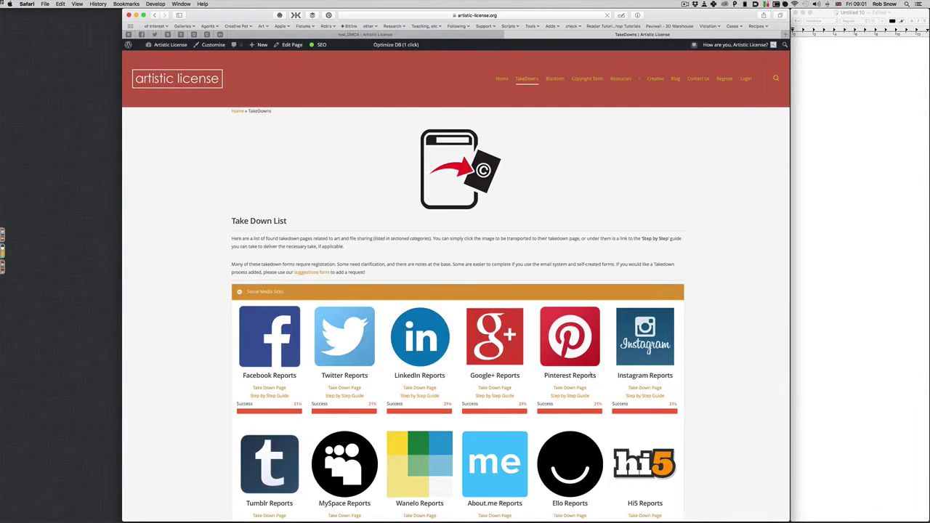
- Expand the Selling Portals, Blogging, Video, Photo Portfolio and Portfolio Sites categories
scroll(287, 273, down, 3)
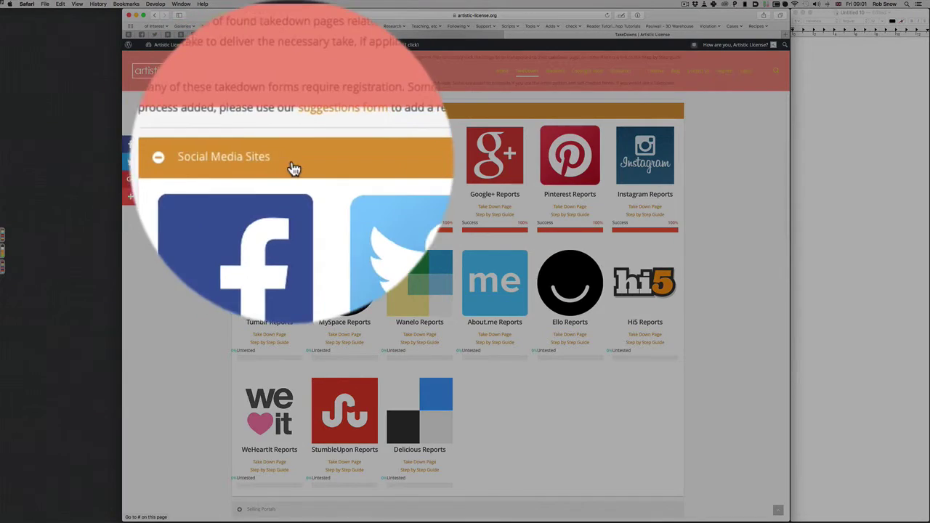
scroll(287, 272, down, 6)
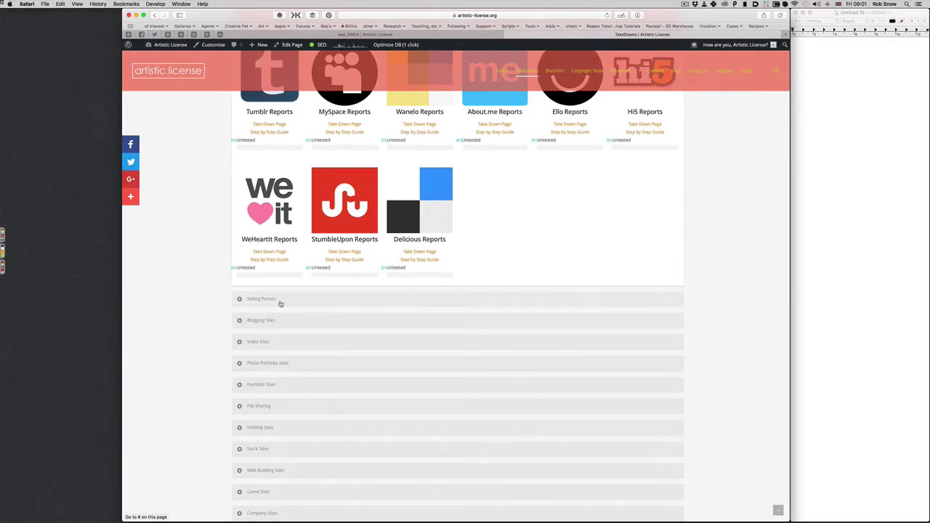
click(281, 302)
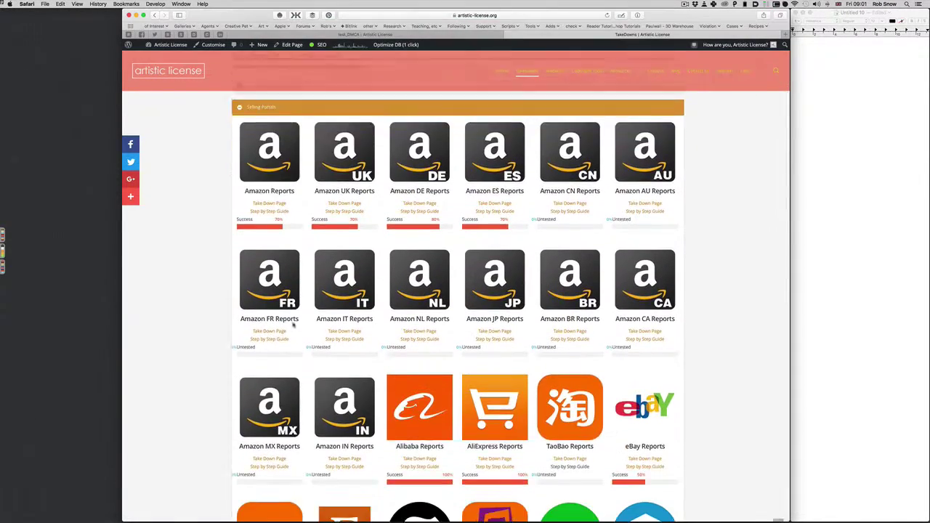
scroll(294, 326, down, 14)
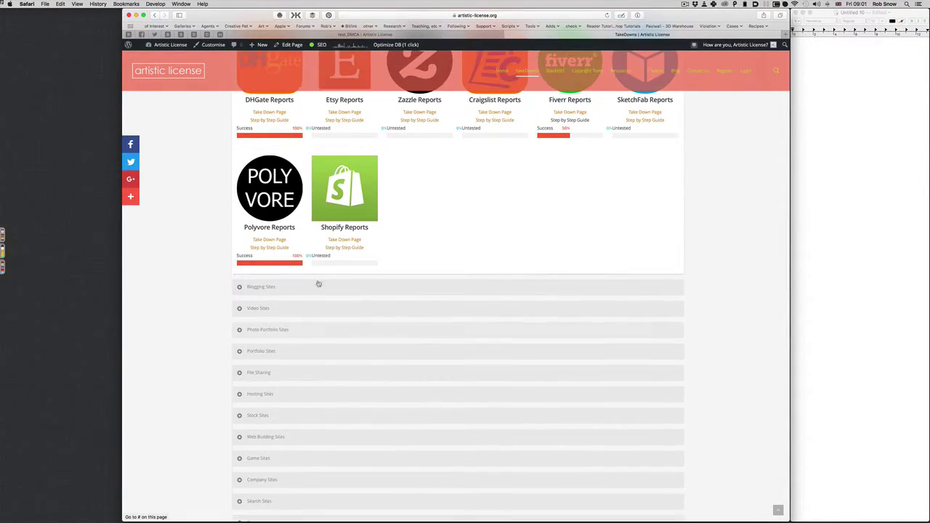
click(307, 288)
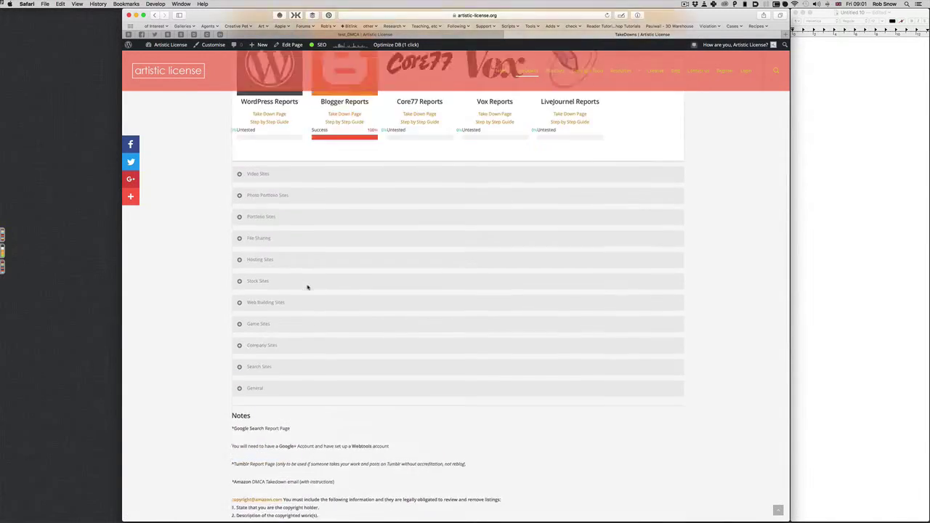
scroll(307, 288, up, 2)
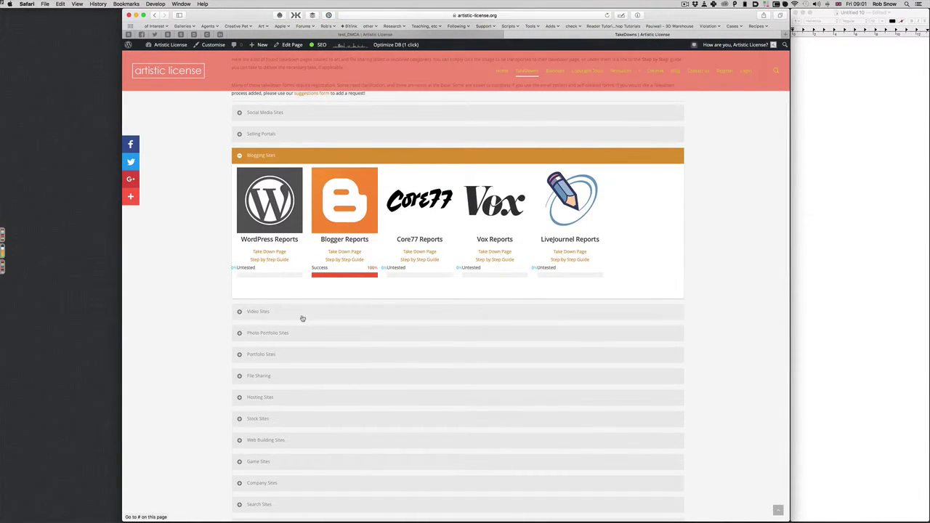
click(302, 318)
click(298, 332)
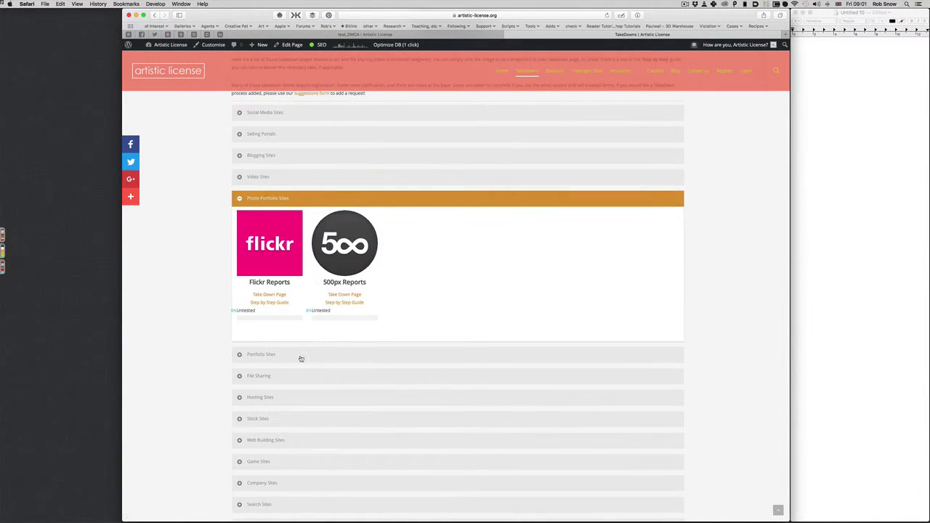
click(299, 359)
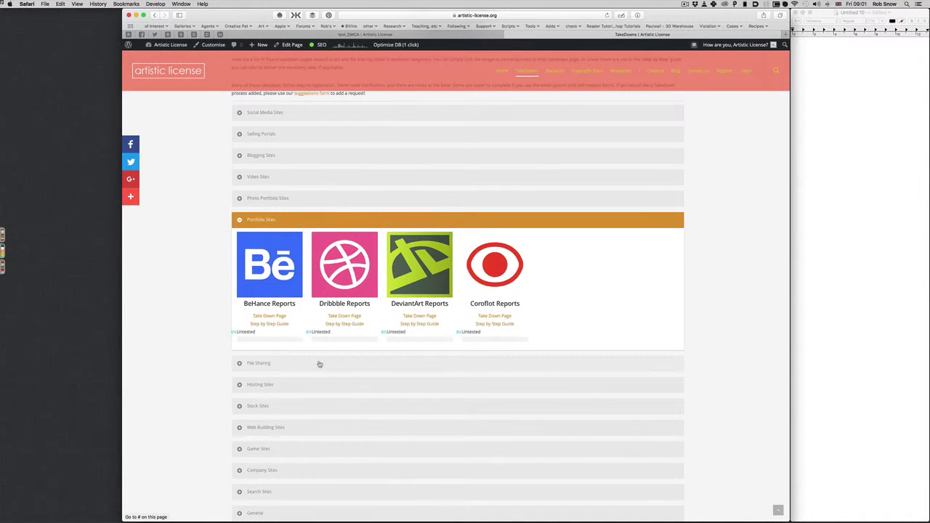
- Read through the Portfolio Sites reports and notes, then open the DMCA Form Builder
scroll(320, 363, down, 4)
scroll(315, 326, up, 1)
scroll(305, 395, down, 2)
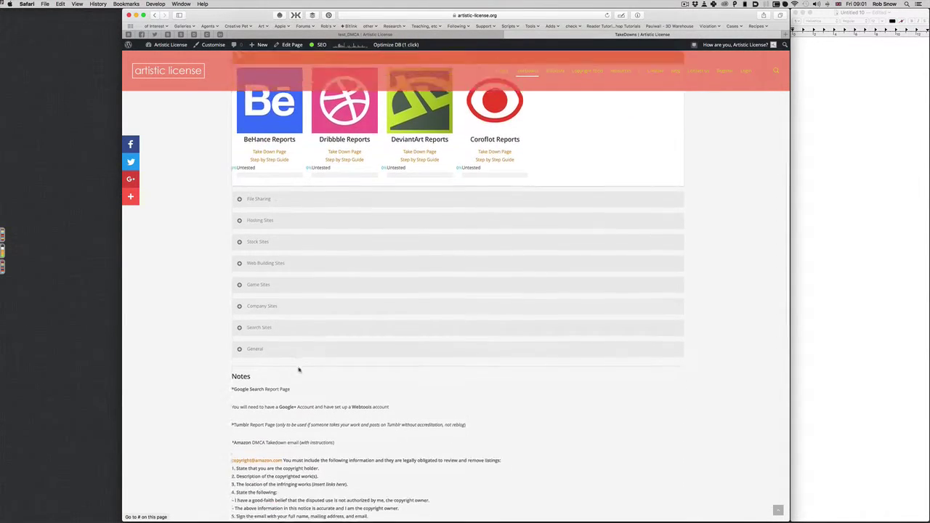
scroll(298, 370, down, 3)
scroll(299, 369, up, 8)
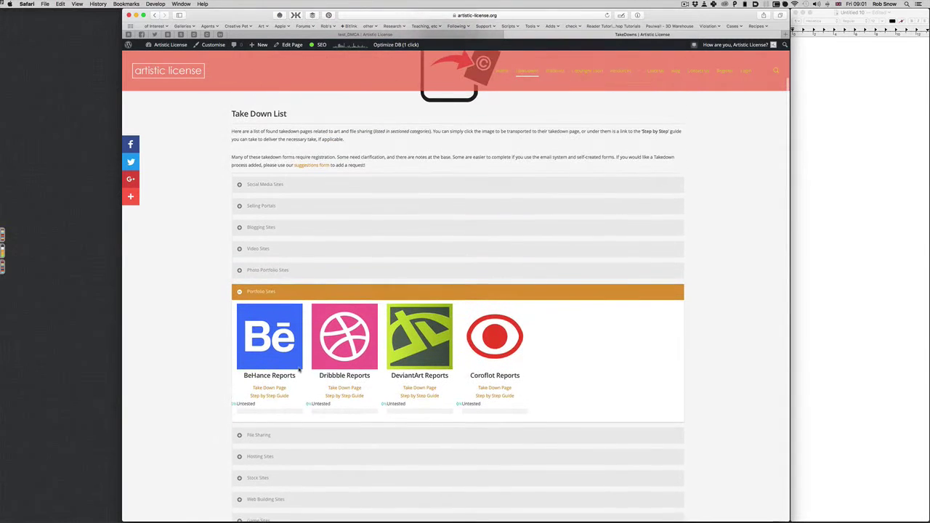
scroll(298, 370, down, 10)
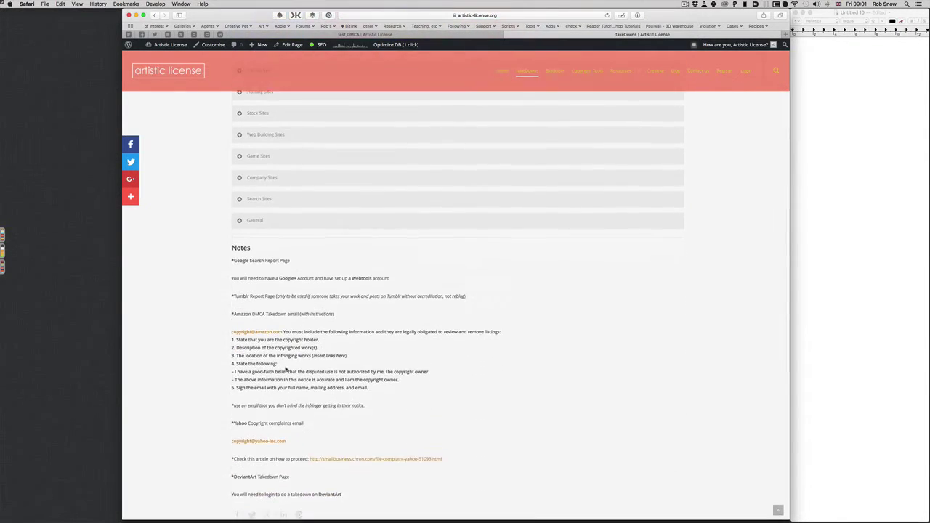
scroll(285, 369, down, 2)
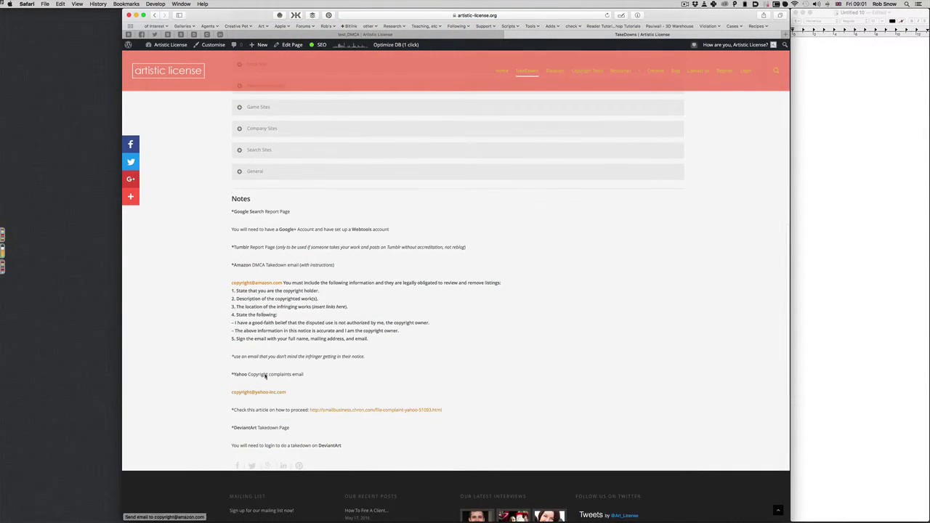
scroll(276, 439, up, 1)
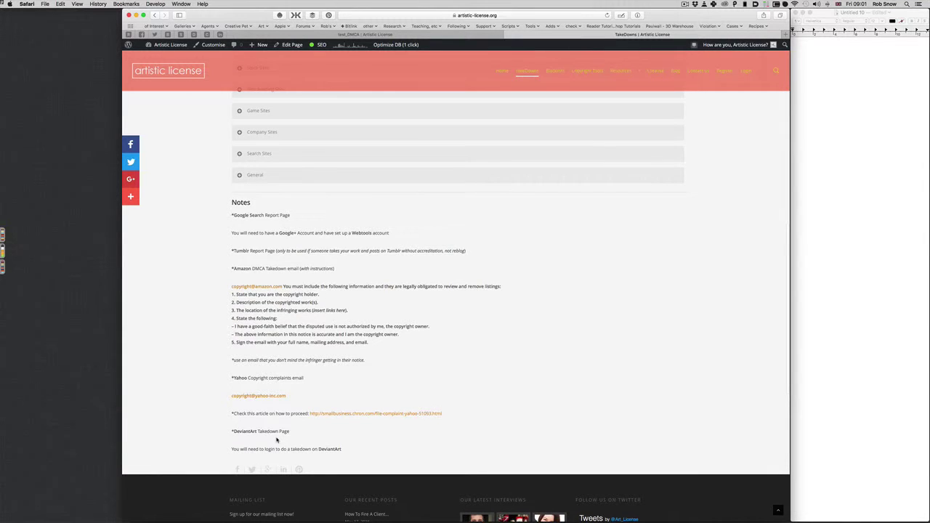
scroll(276, 439, up, 15)
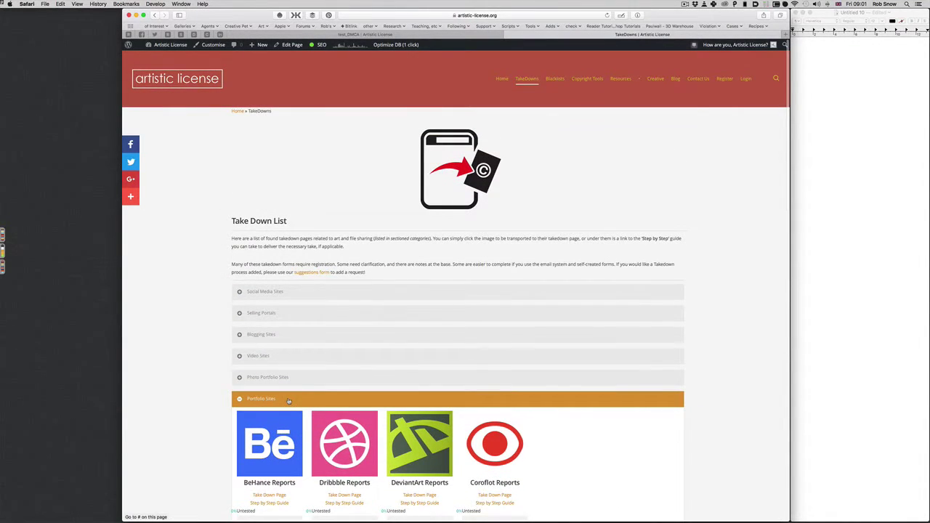
scroll(273, 370, down, 5)
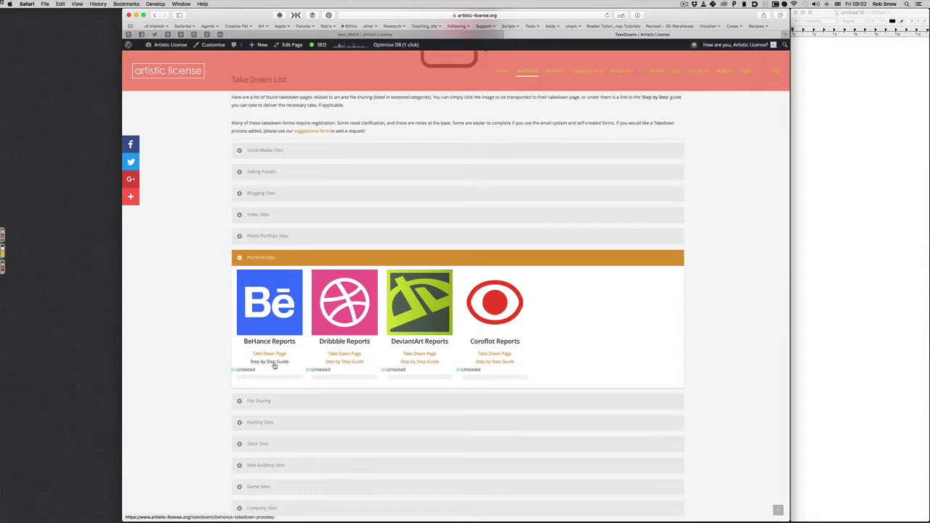
click(306, 367)
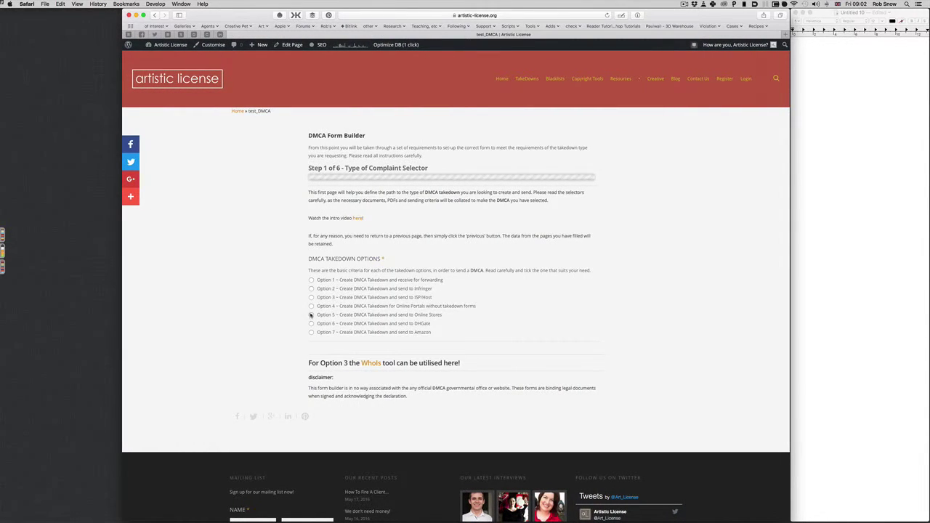
- Choose Option 4, takedown for online portals without takedown forms
click(311, 307)
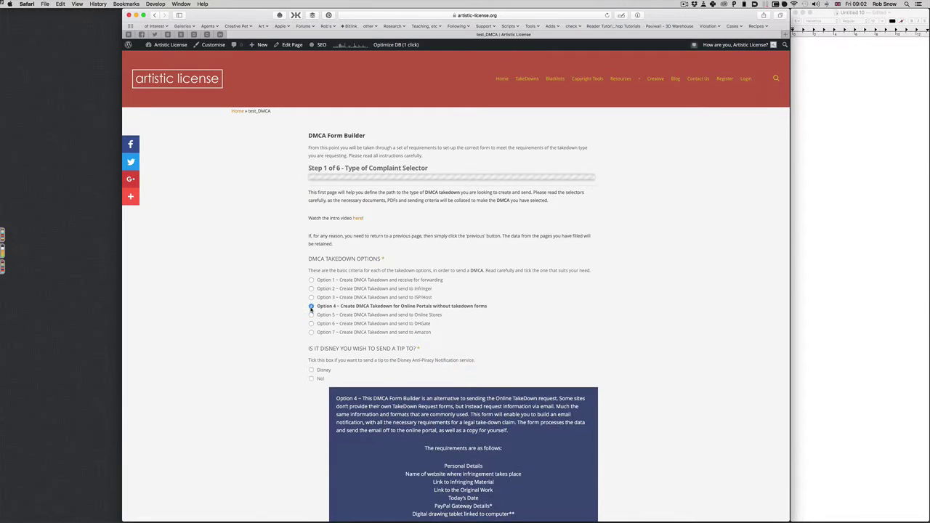
scroll(300, 309, down, 3)
scroll(297, 309, down, 1)
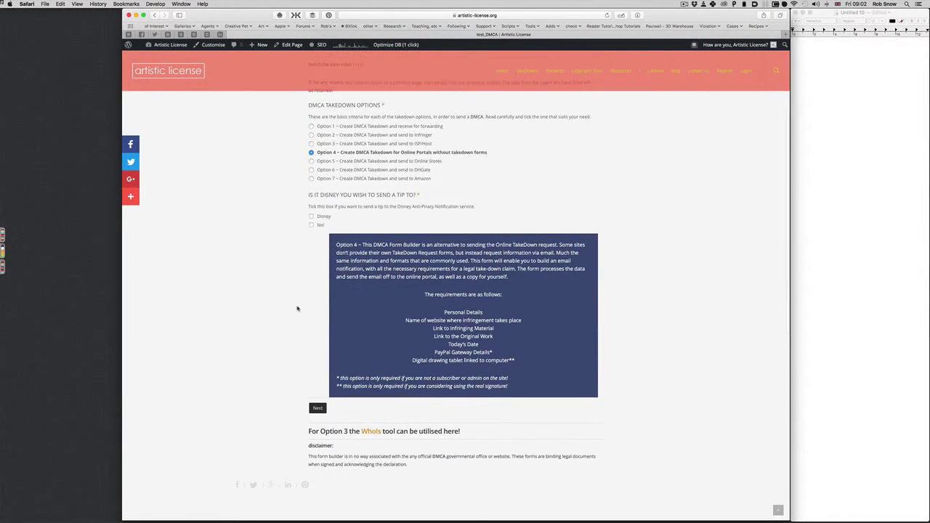
scroll(297, 309, up, 1)
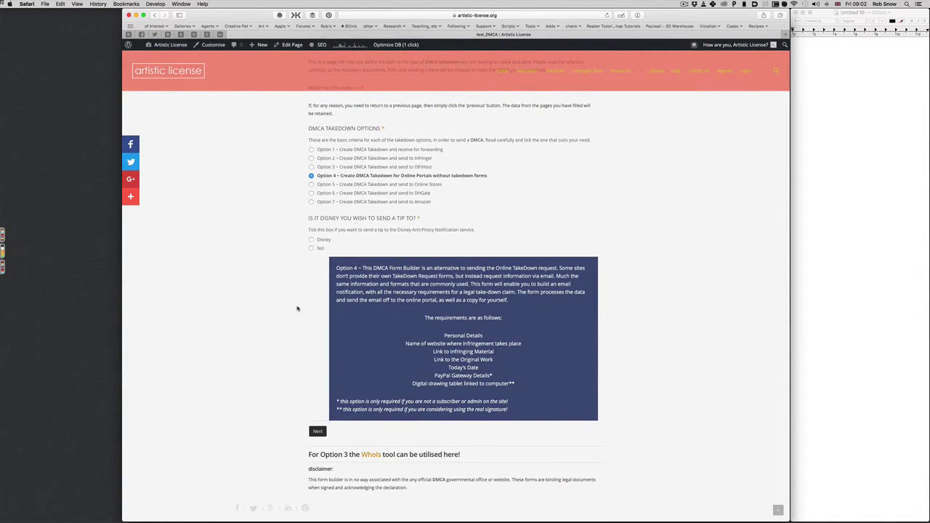
mouse_move(528, 73)
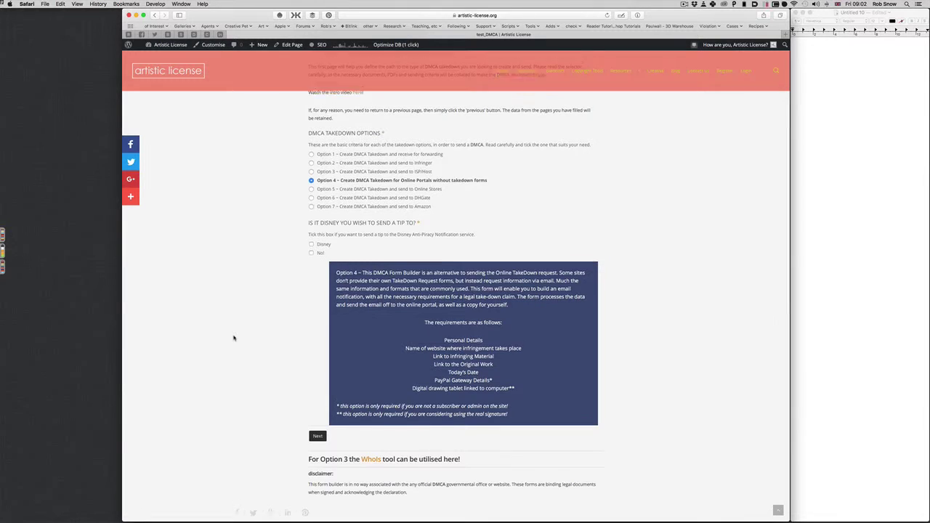
scroll(234, 337, up, 1)
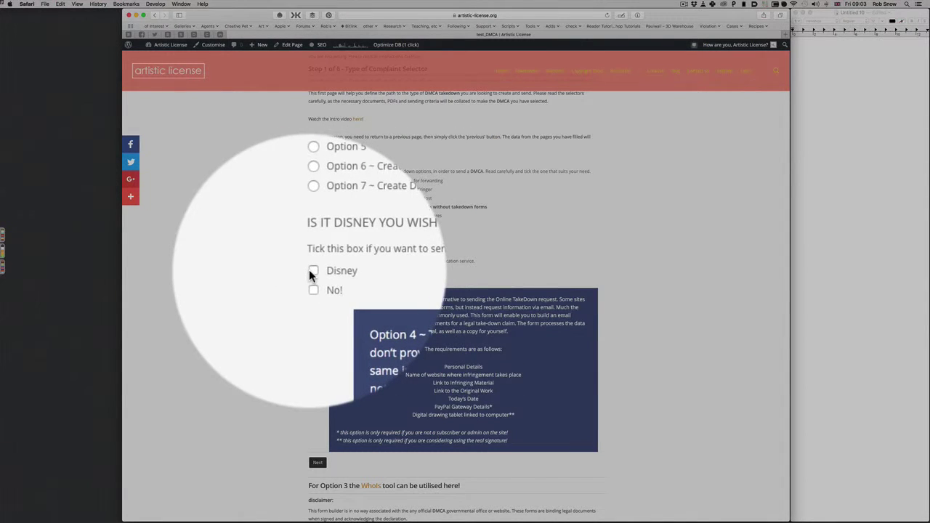
- Tick Disney to also send a tip, and review the requirements list
click(309, 271)
scroll(308, 270, down, 2)
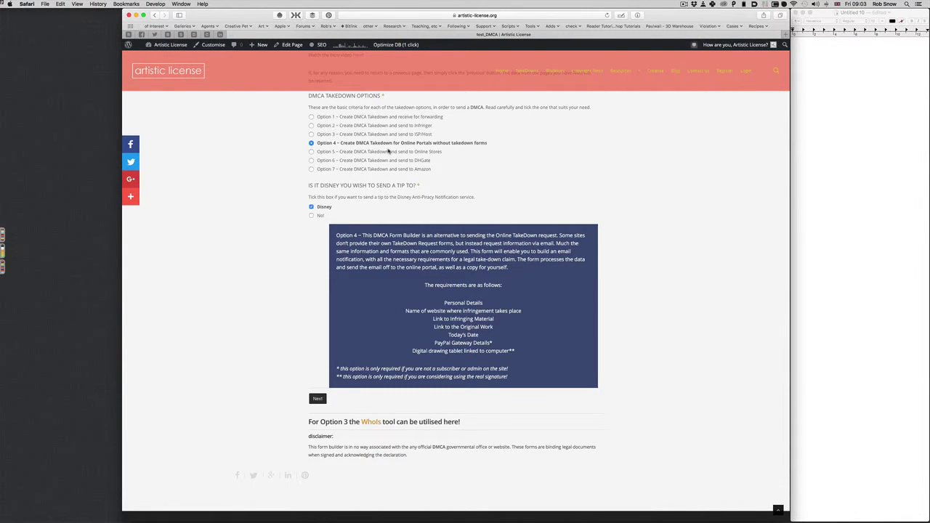
scroll(374, 218, up, 1)
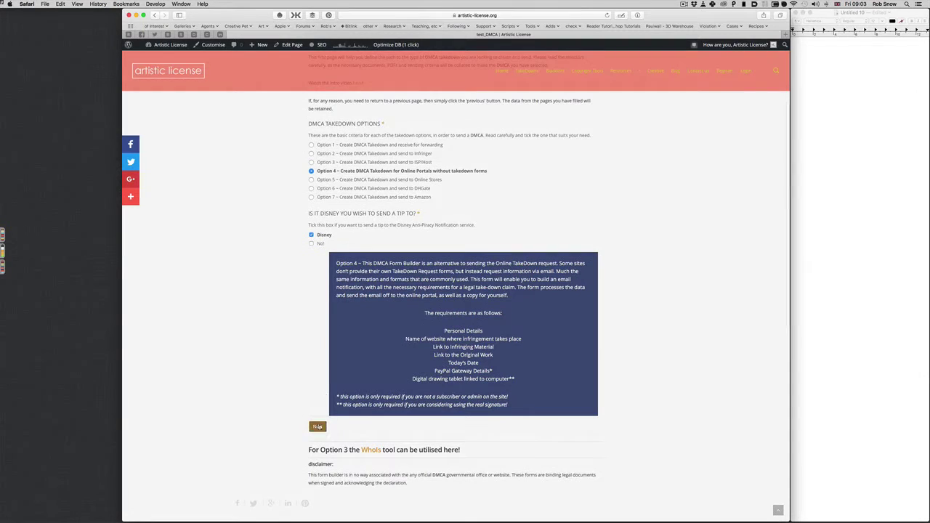
- Advance to step 2 and enter the complainant's first and last name
click(318, 427)
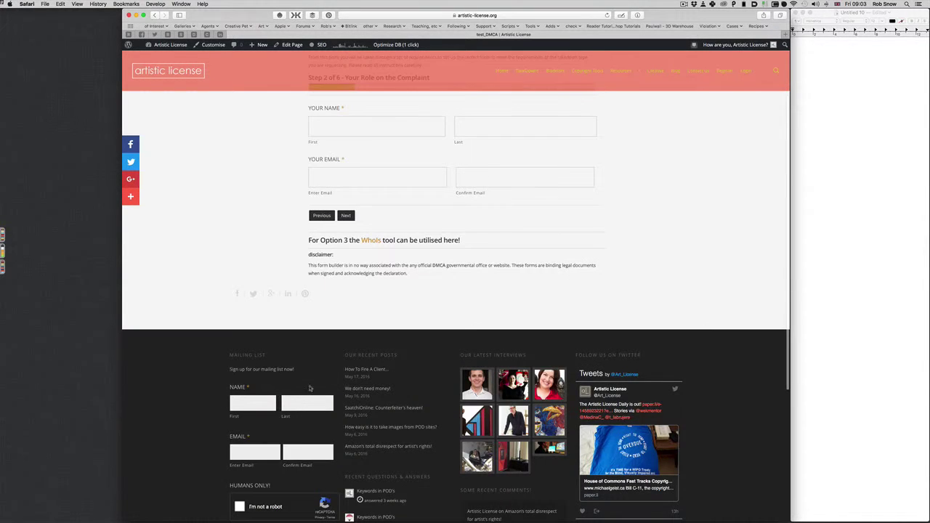
scroll(333, 320, up, 3)
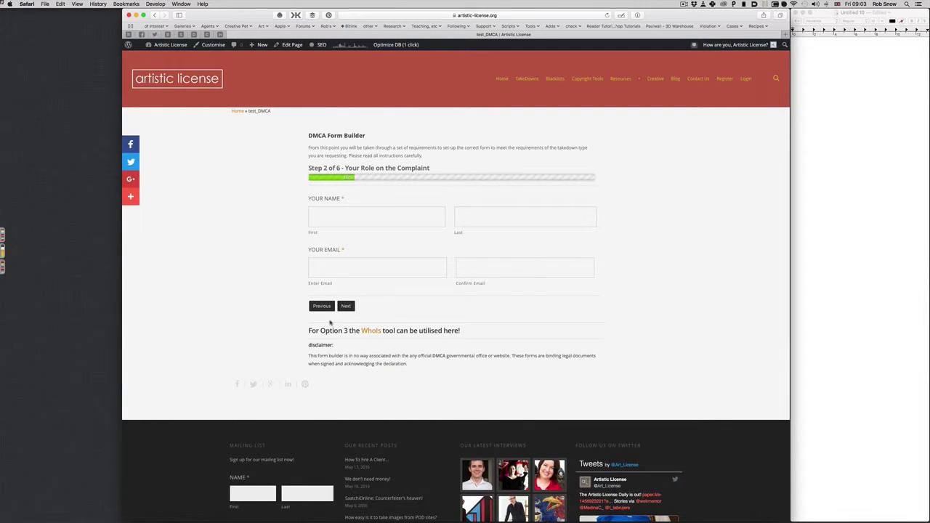
click(325, 216)
text(Bo)
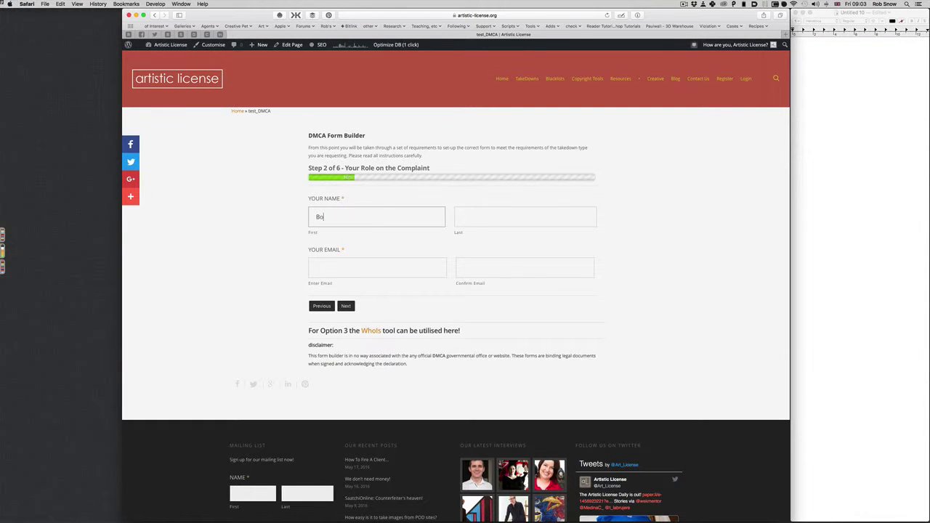
text(bA)
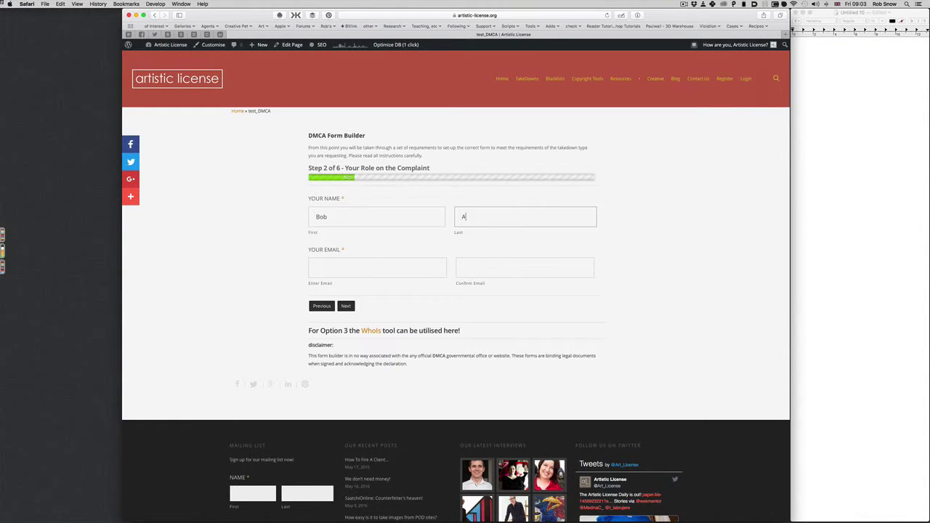
text(rtist)
- Enter the contact e-mail address and copy it into the Confirm Email field
click(377, 268)
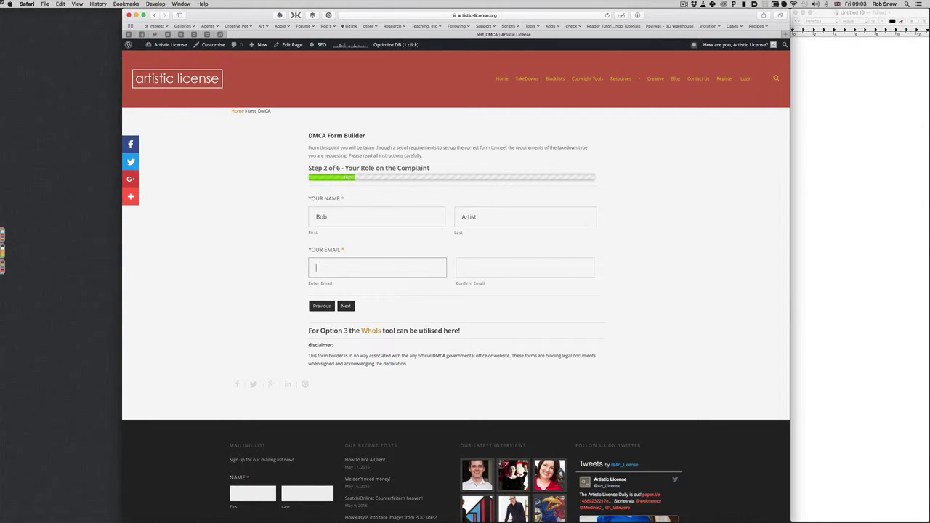
scroll(331, 263, down, 1)
triple_click(330, 265)
key(cmd+c)
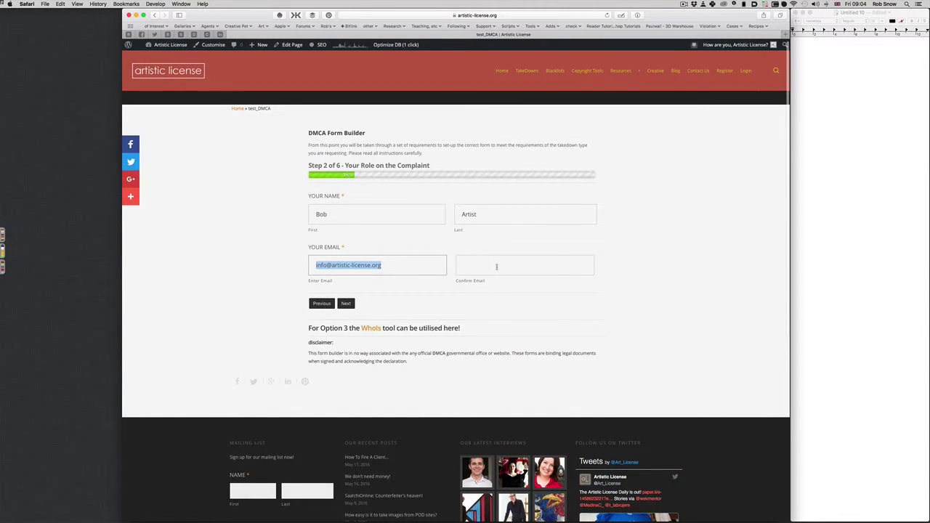
click(547, 266)
key(cmd+v)
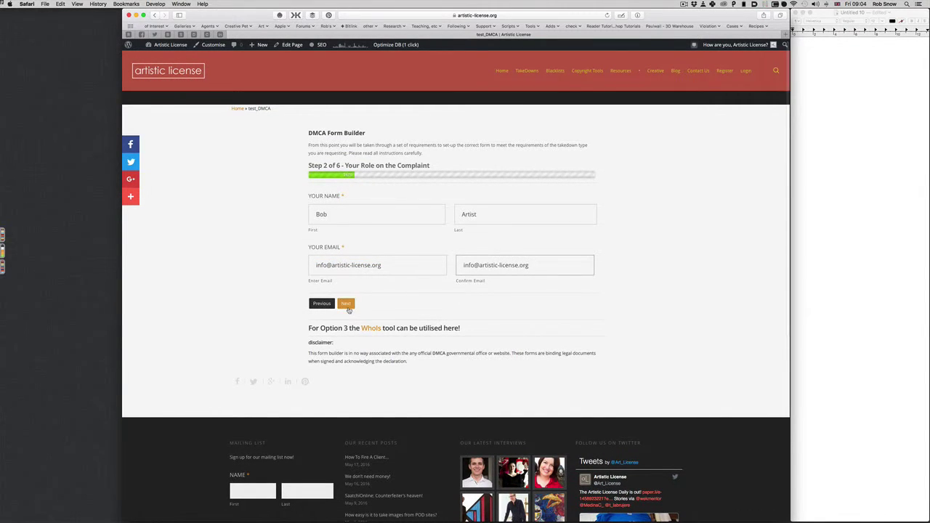
- Advance to step 5 and set today's date to 20/05/2016
click(347, 304)
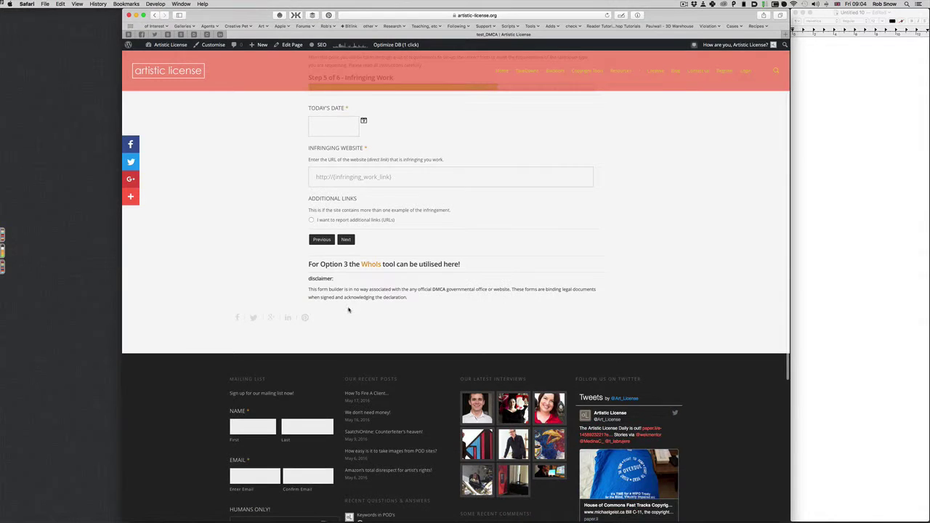
click(344, 213)
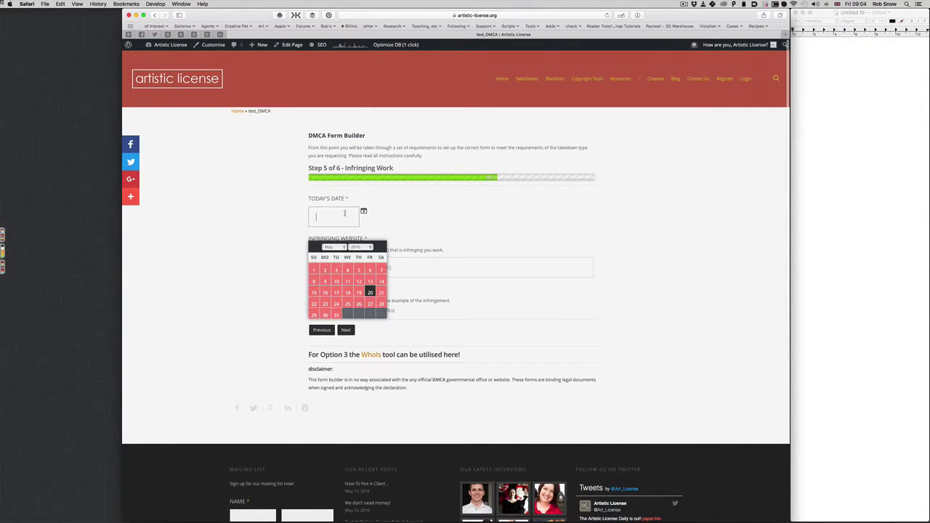
click(371, 292)
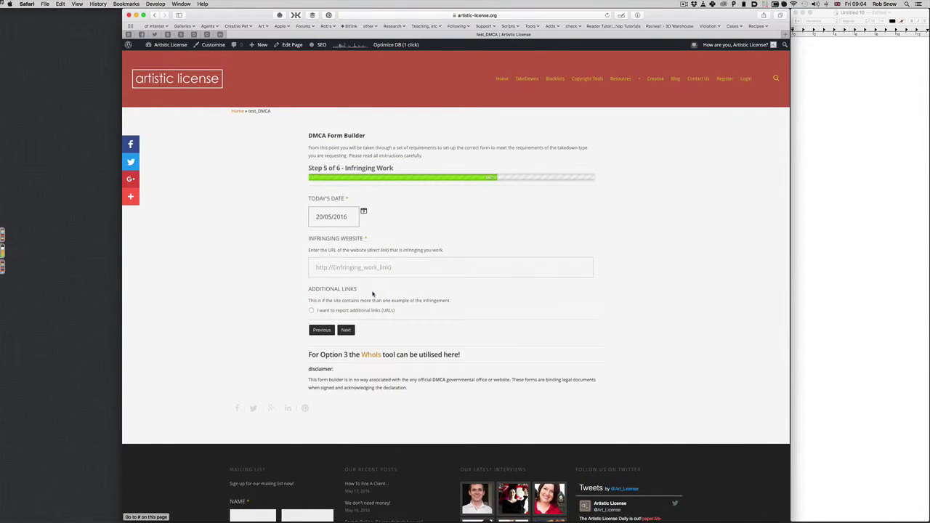
click(341, 270)
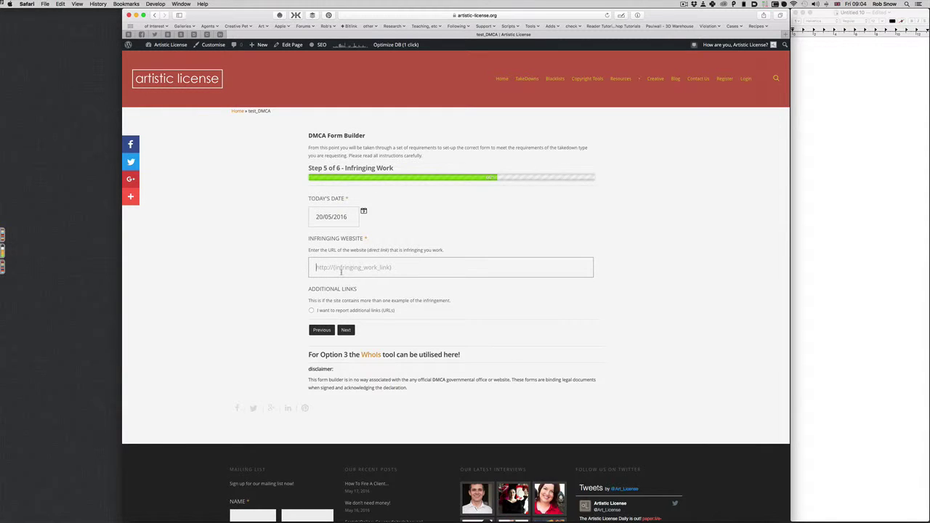
text(h)
key(Down)
key(Down)
key(Down)
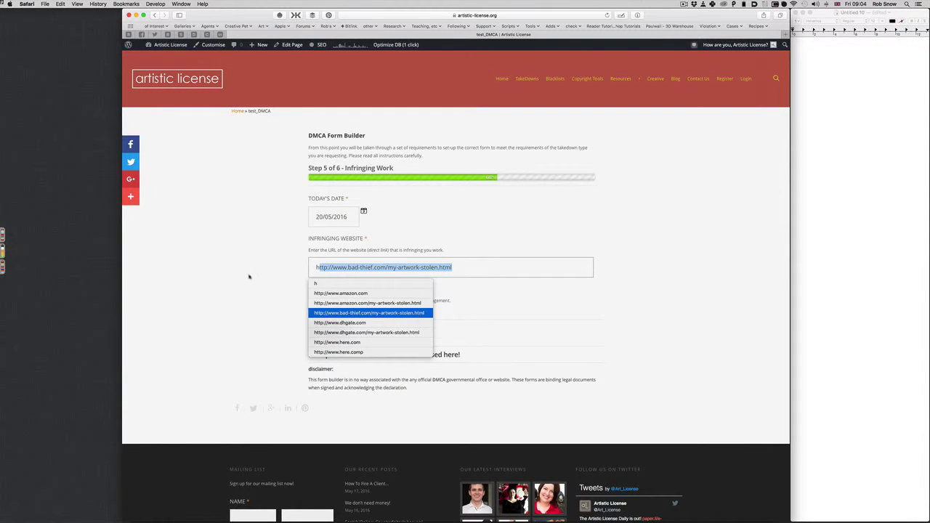
key(Return)
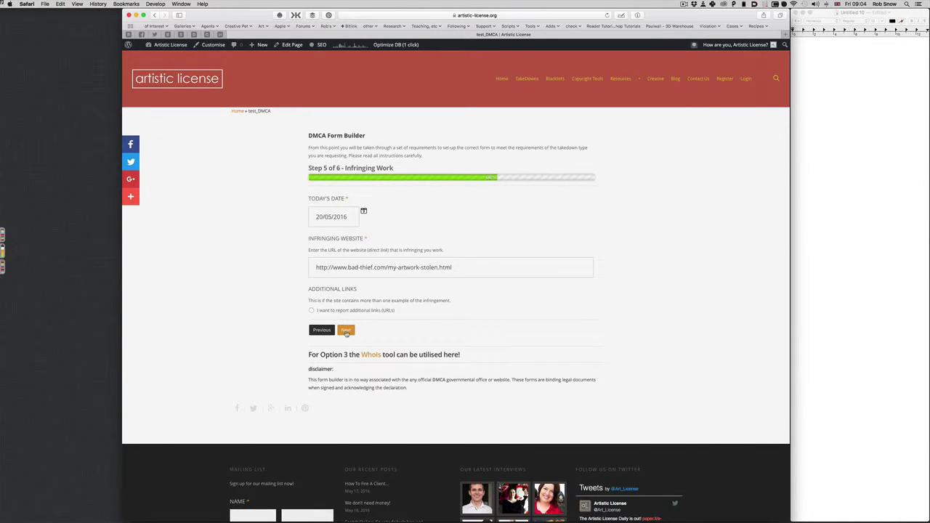
click(346, 331)
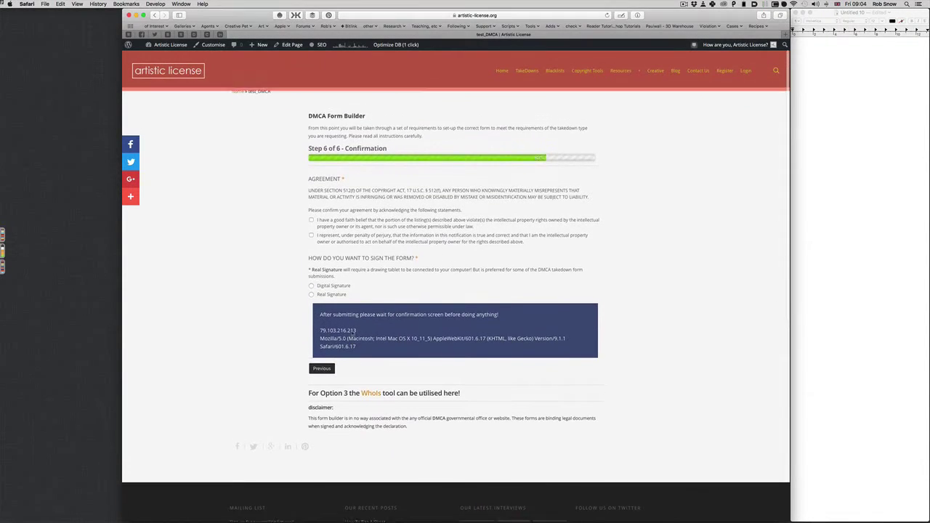
- Accept the good-faith and penalty-of-perjury statements and choose Digital Signature
click(311, 226)
click(312, 242)
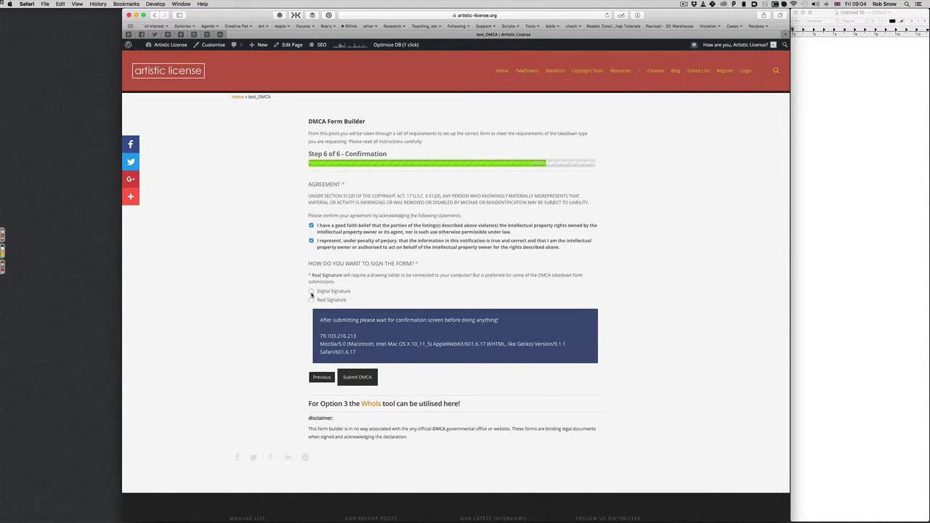
click(311, 292)
- Sign with the complainant's first and last name and submit the DMCA form
click(342, 357)
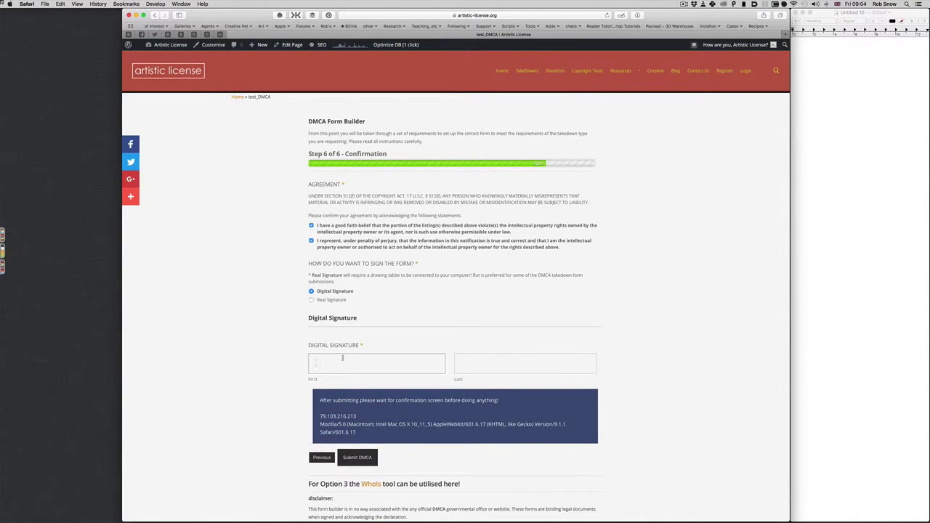
text(Ro)
key(BackSpace)
key(BackSpace)
text(Bob)
key(Tab)
text(A)
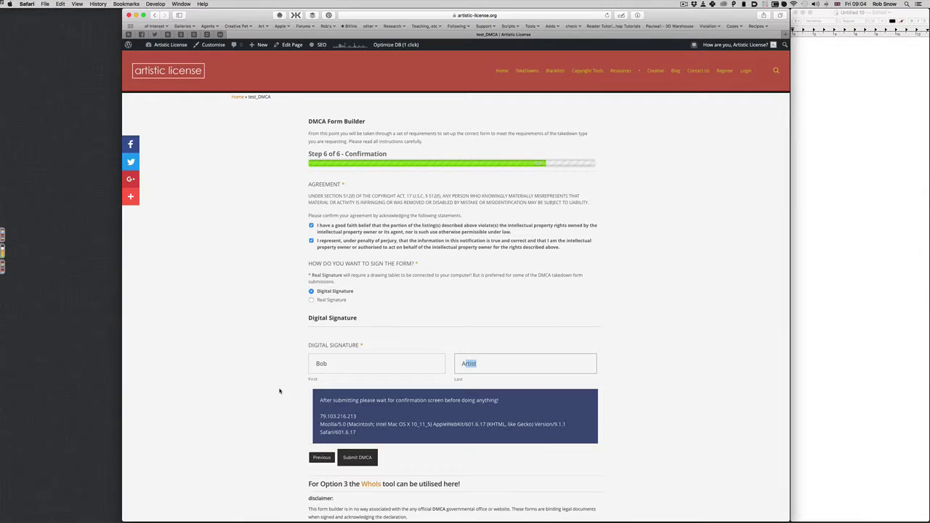
click(270, 394)
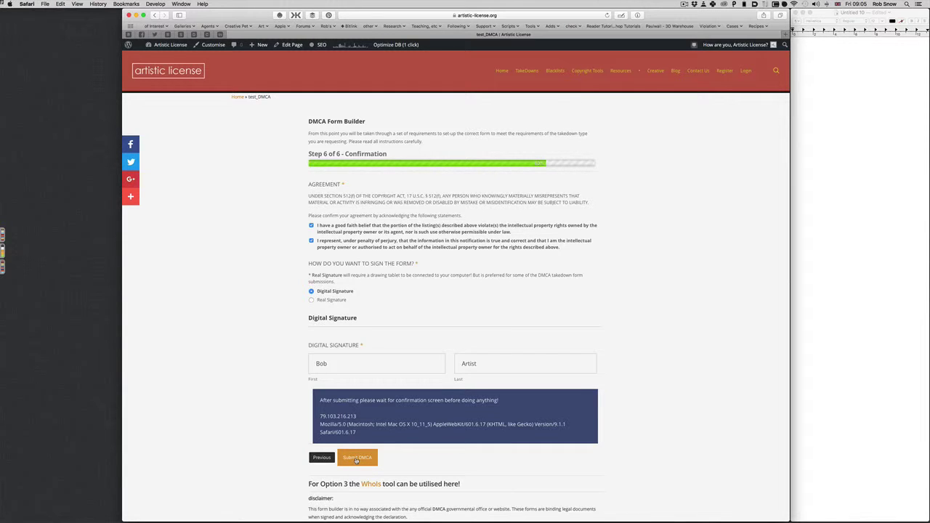
click(356, 460)
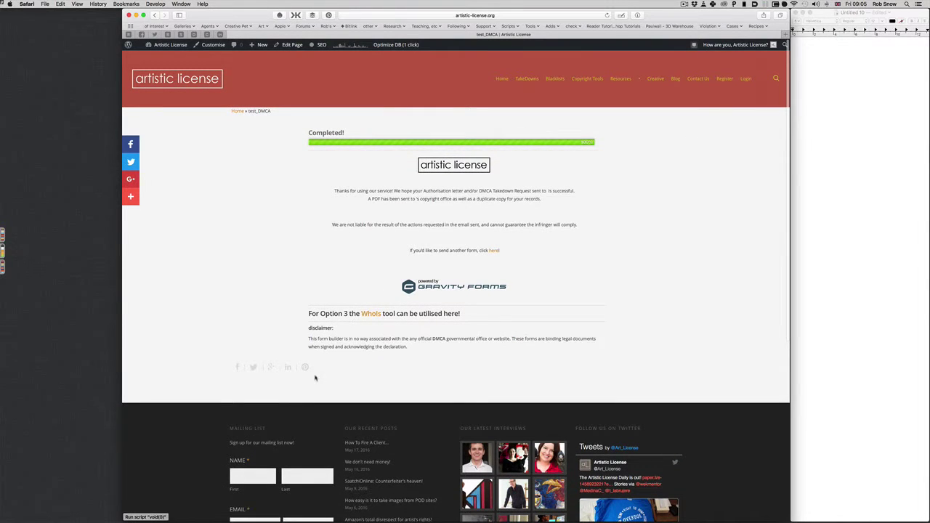
- After the DMCA form reaches the Completed page, bring Apple Mail up on the Unread mailbox
mouse_move(203, 517)
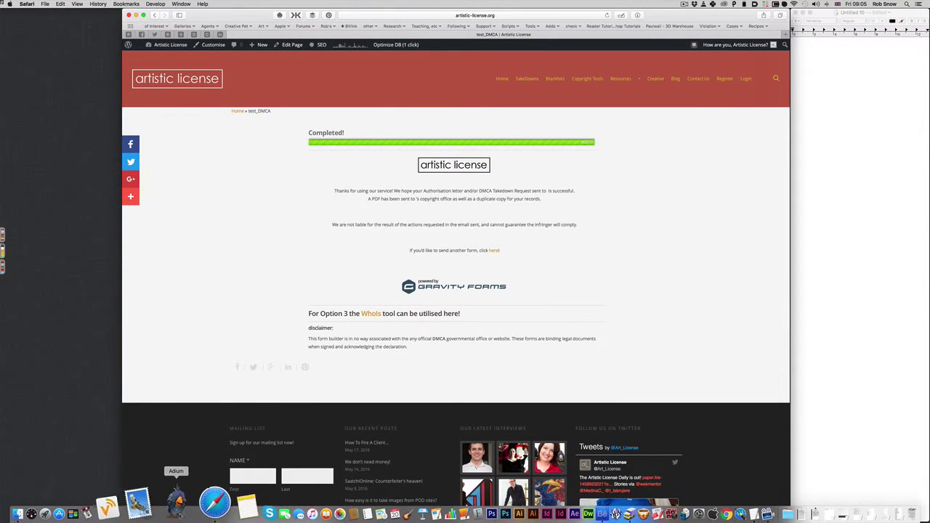
click(163, 499)
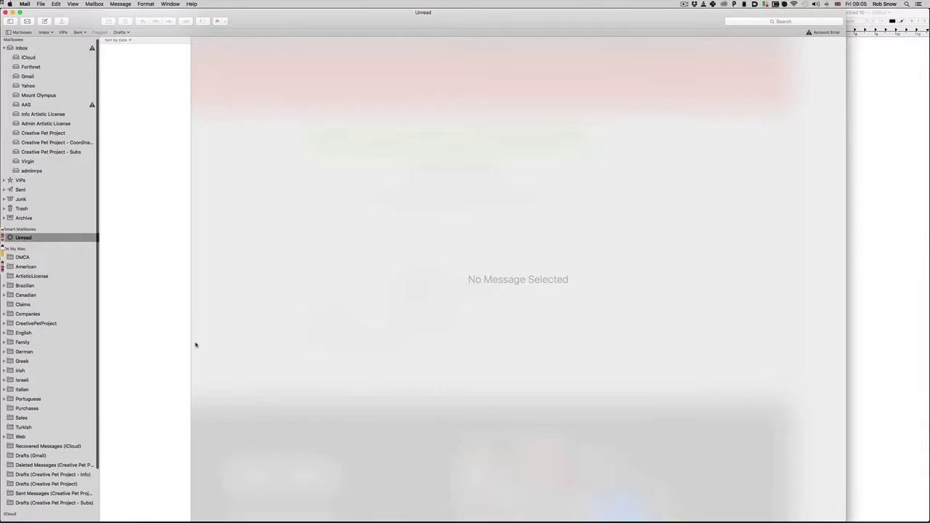
- Read the Form Builder submission notice, then the 'Notification of Pirated Disney Work' letter to Disney
click(140, 85)
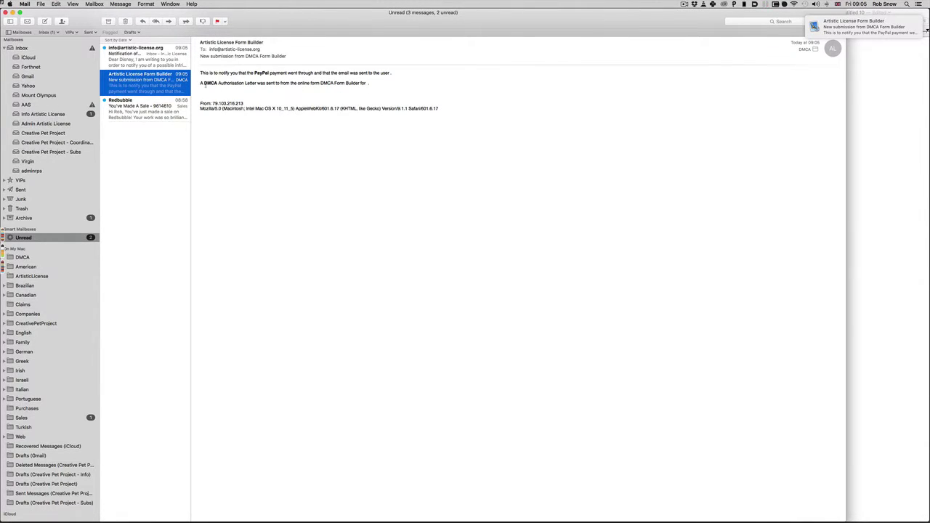
click(143, 49)
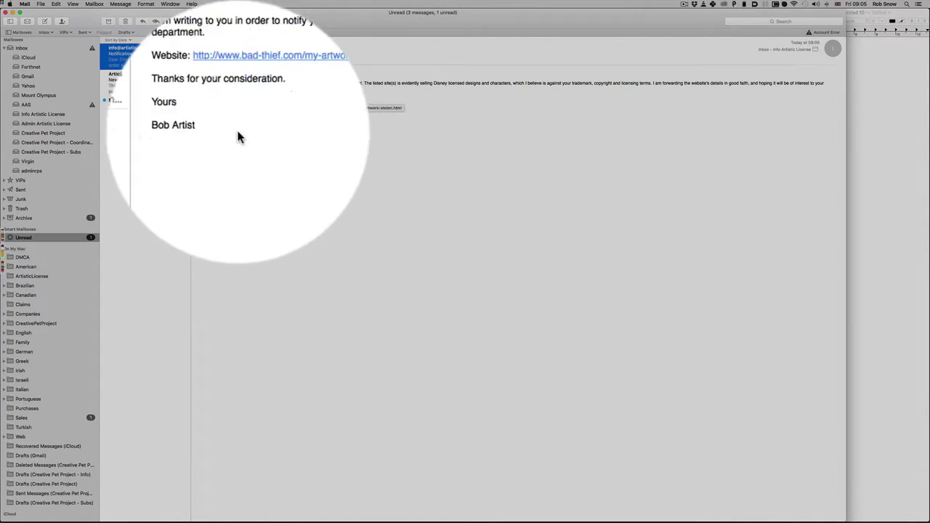
drag(201, 135, 213, 129)
click(241, 132)
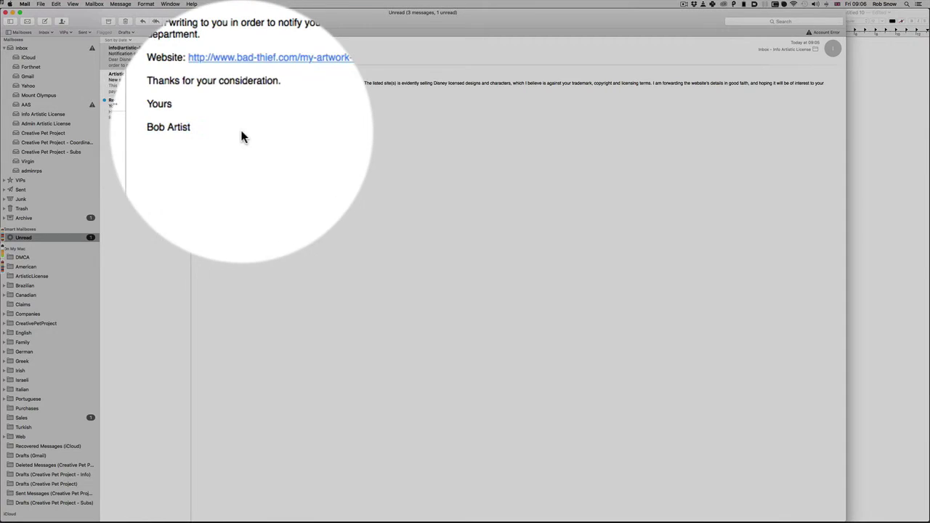